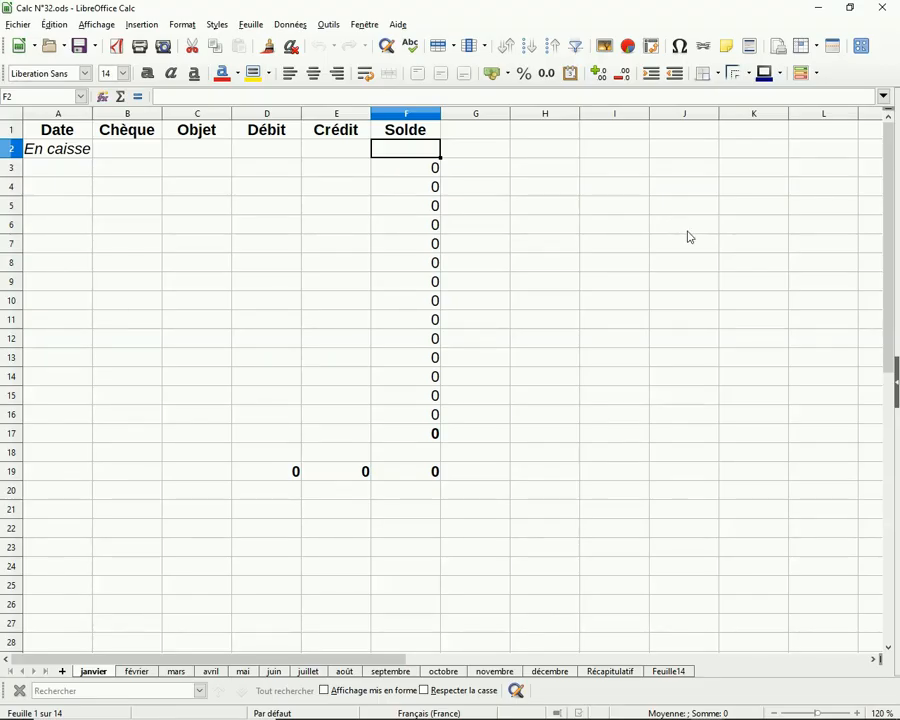
On the Récapitulatif sheet, enter a SOMME formula in B4 that pulls January's total debit from cell D19 of the janvier sheet
click(610, 671)
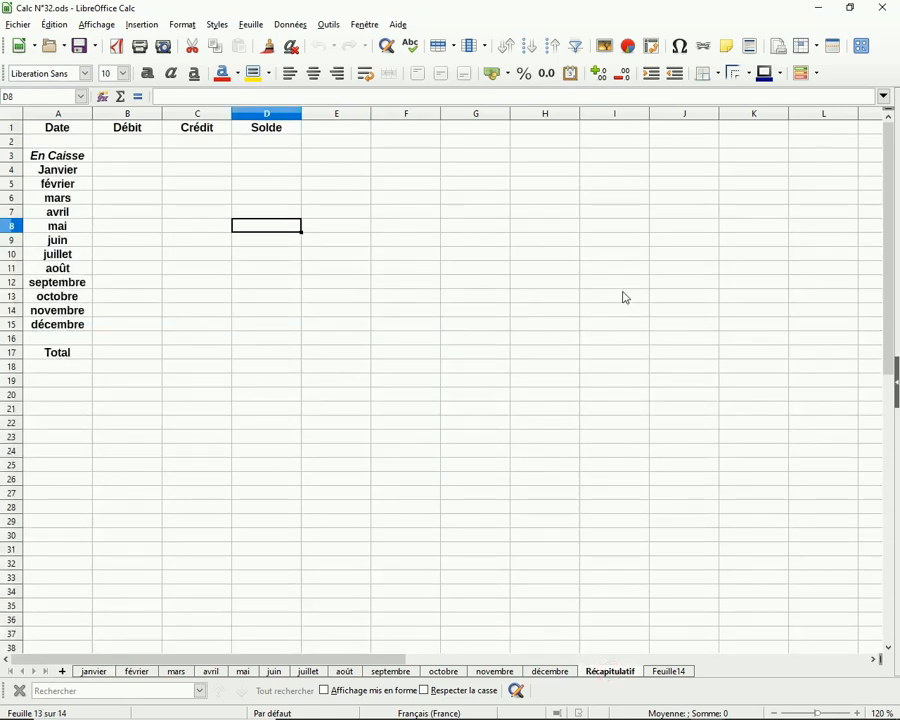
click(125, 171)
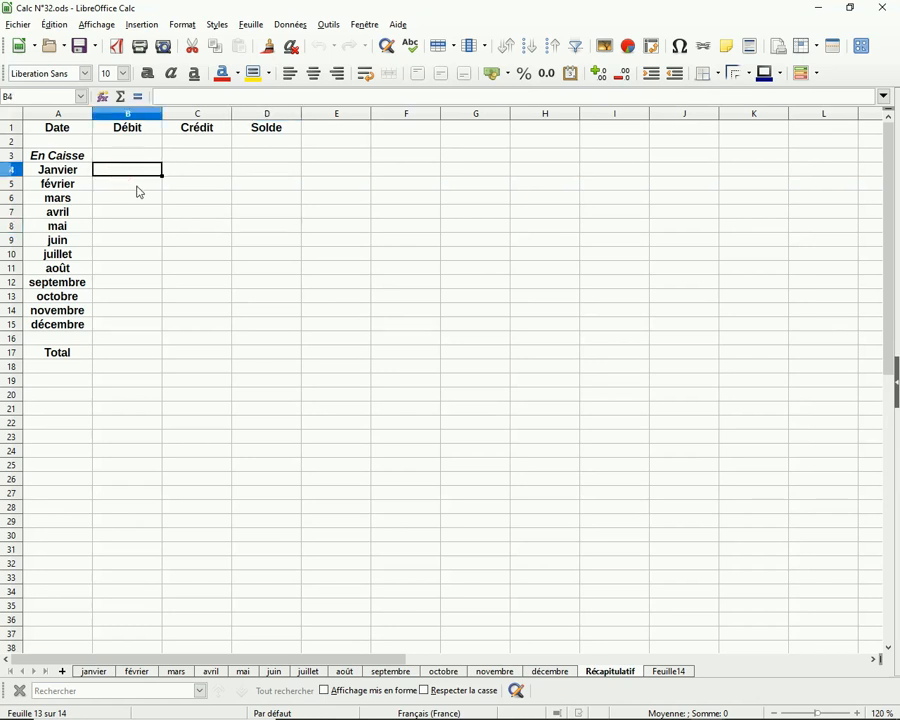
click(122, 98)
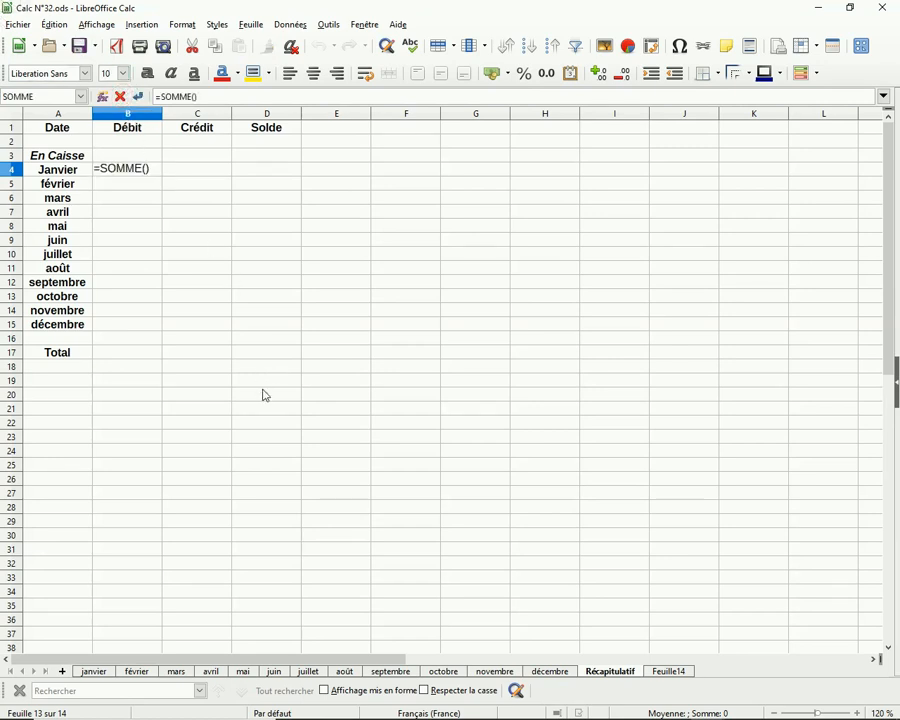
click(95, 672)
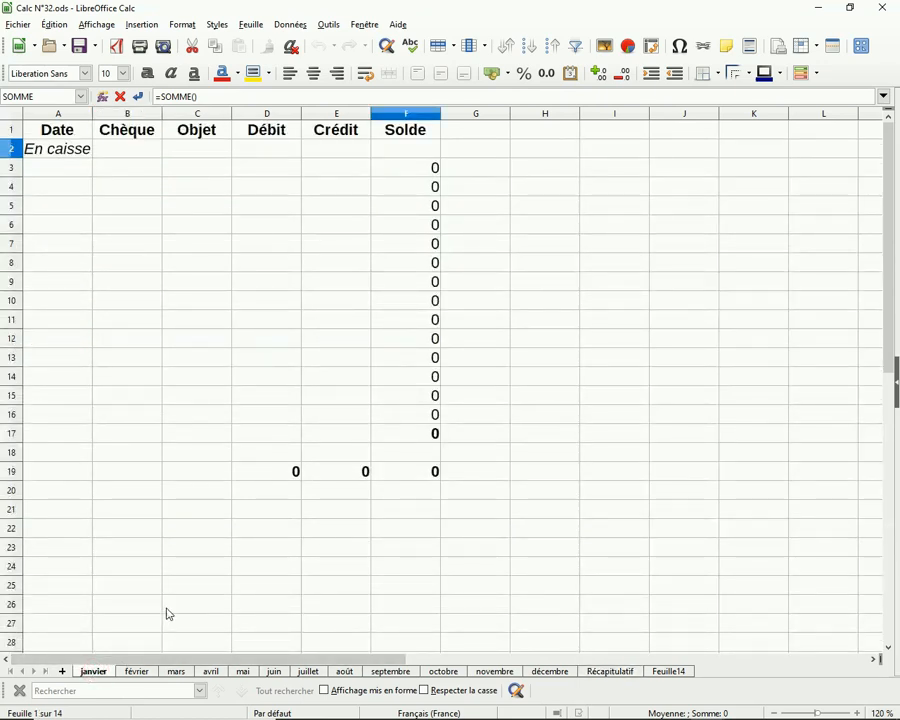
click(294, 472)
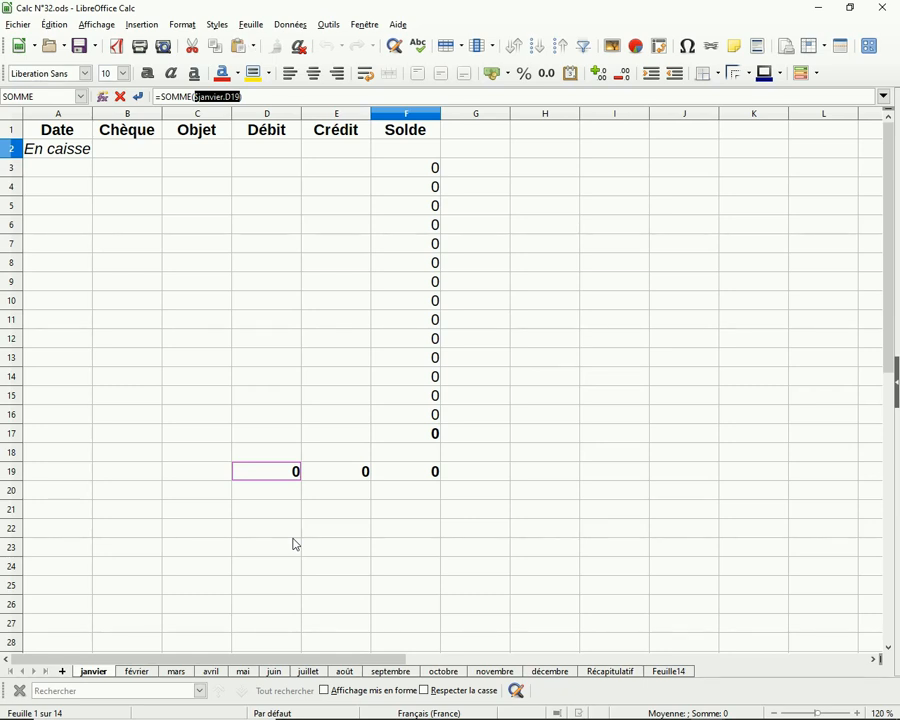
key(Return)
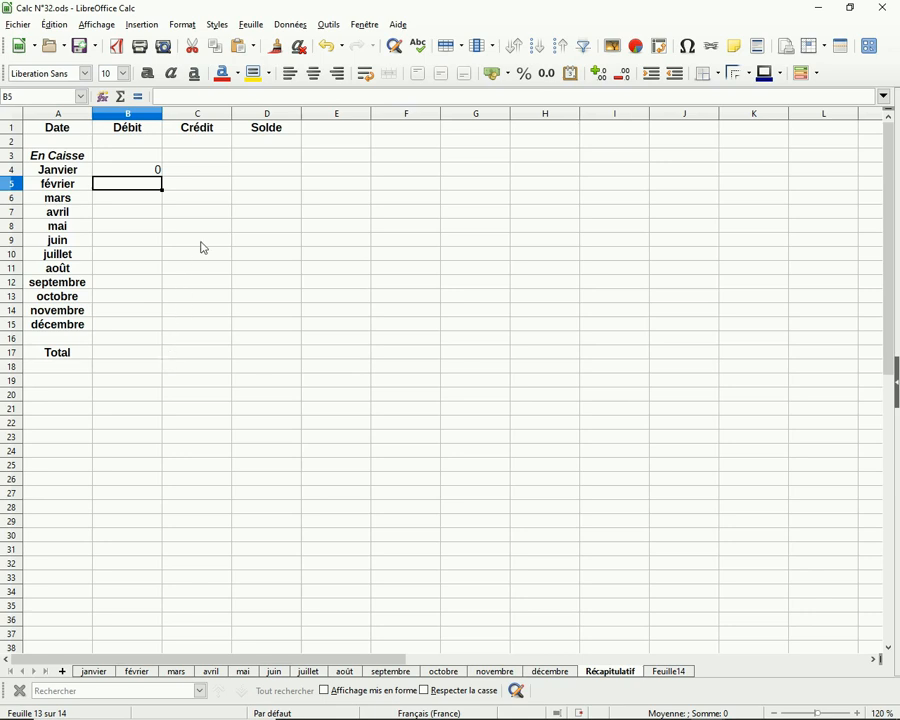
Enter a SOMME formula in January's Crédit cell C4 that references only cell E19 of the janvier sheet
click(191, 188)
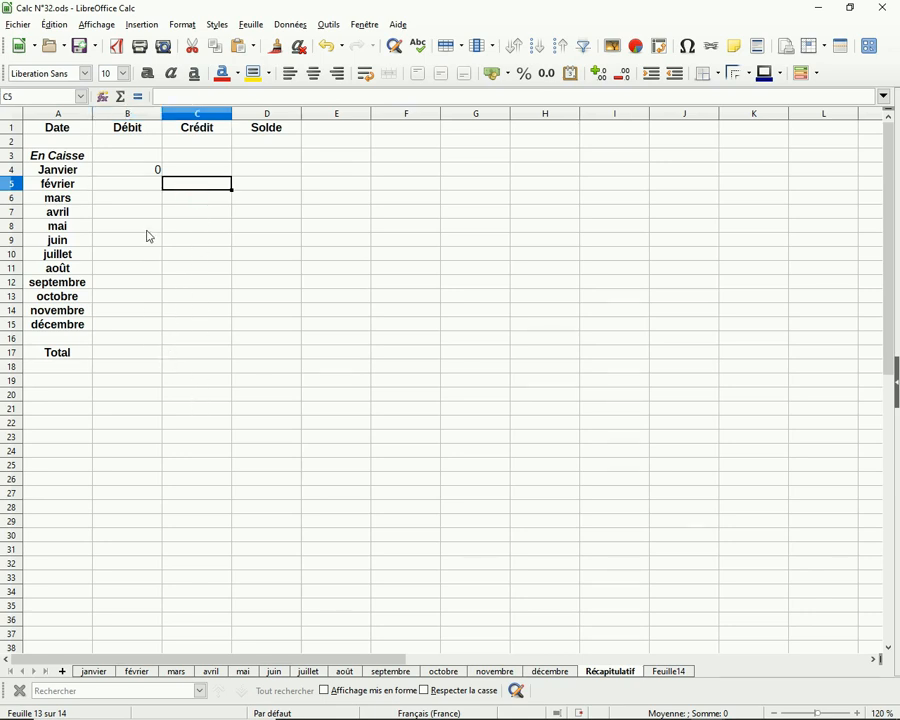
click(123, 96)
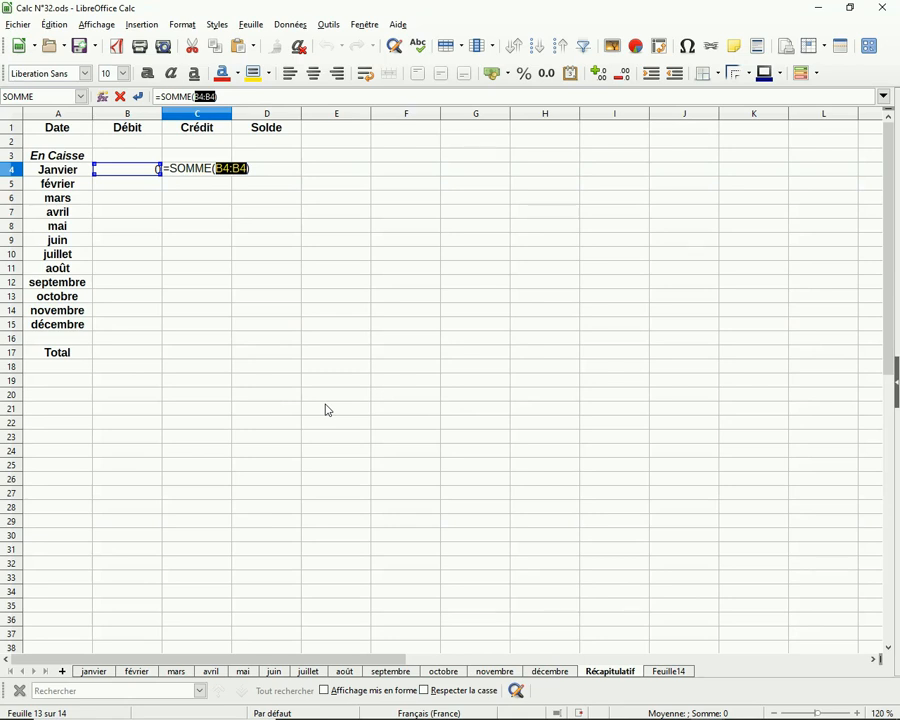
key(BackSpace)
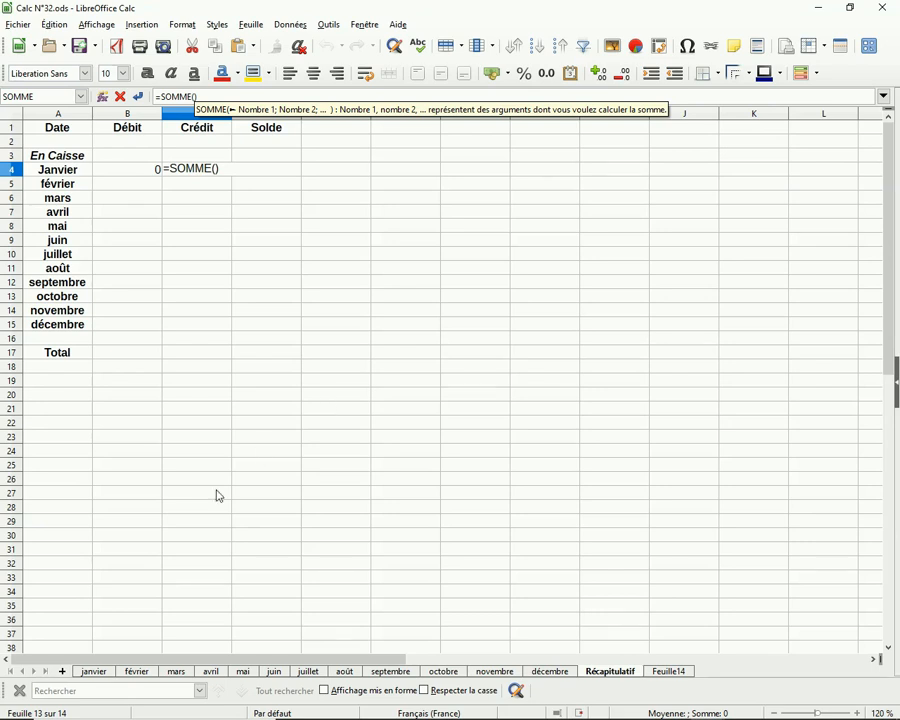
click(105, 672)
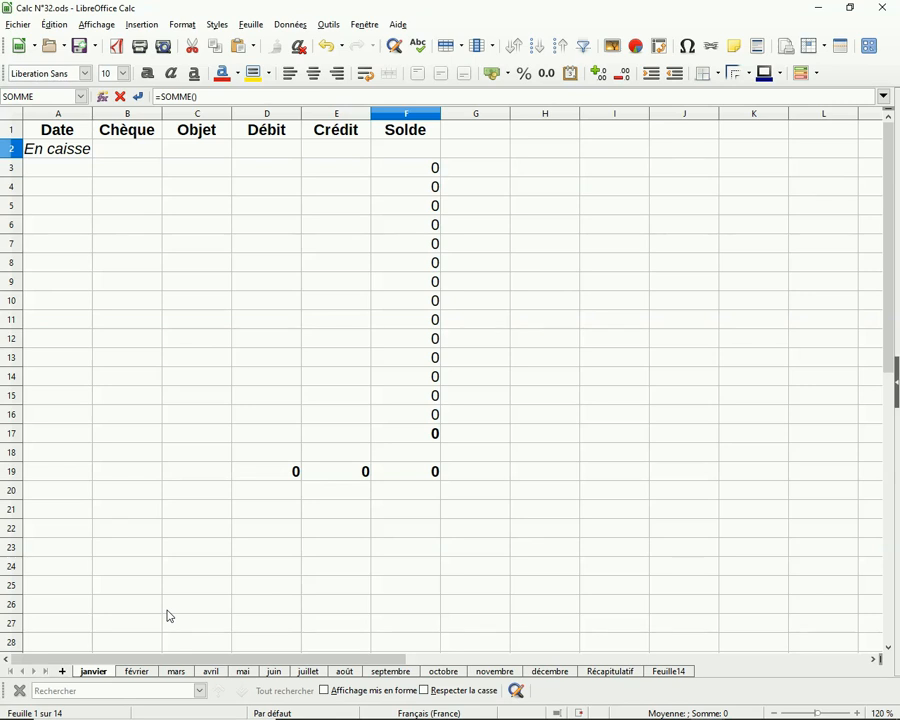
click(336, 472)
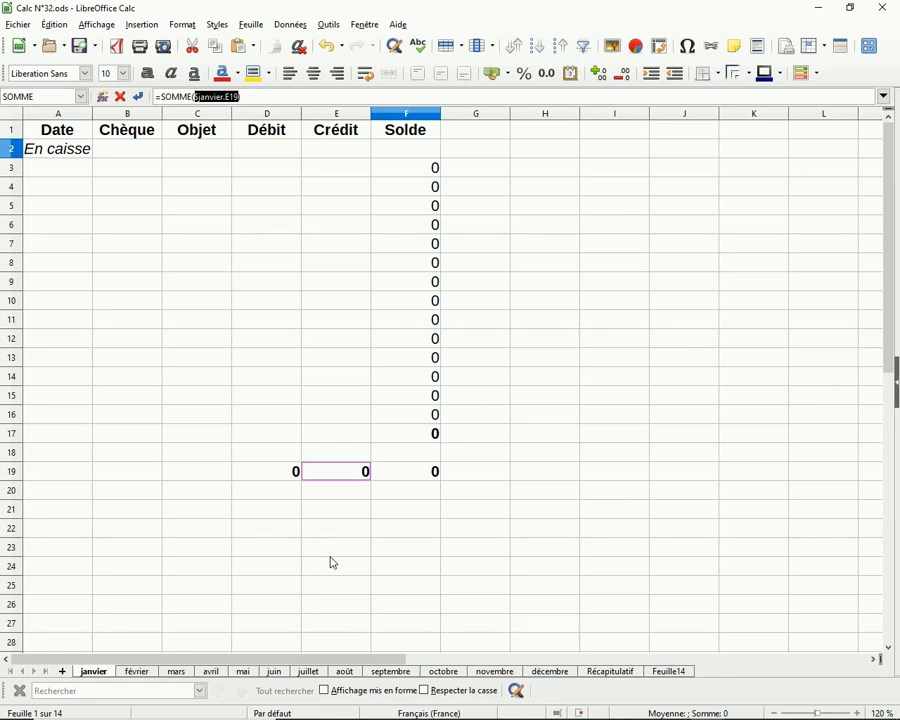
key(Escape)
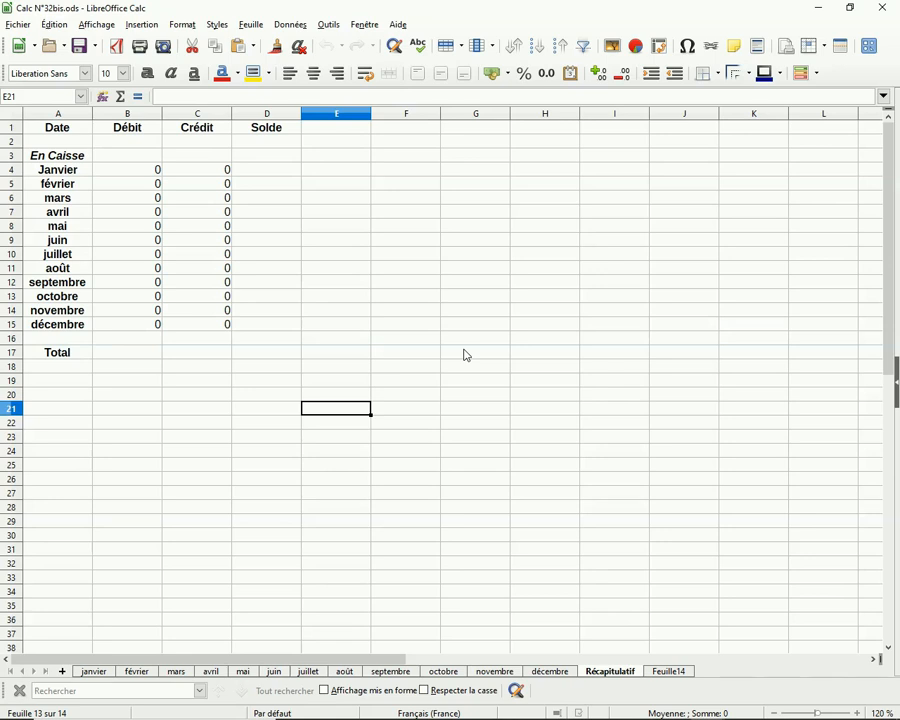
Enter =D3-B4+C4 as January's Solde in D4 and fill the formula down through December in D15
click(272, 174)
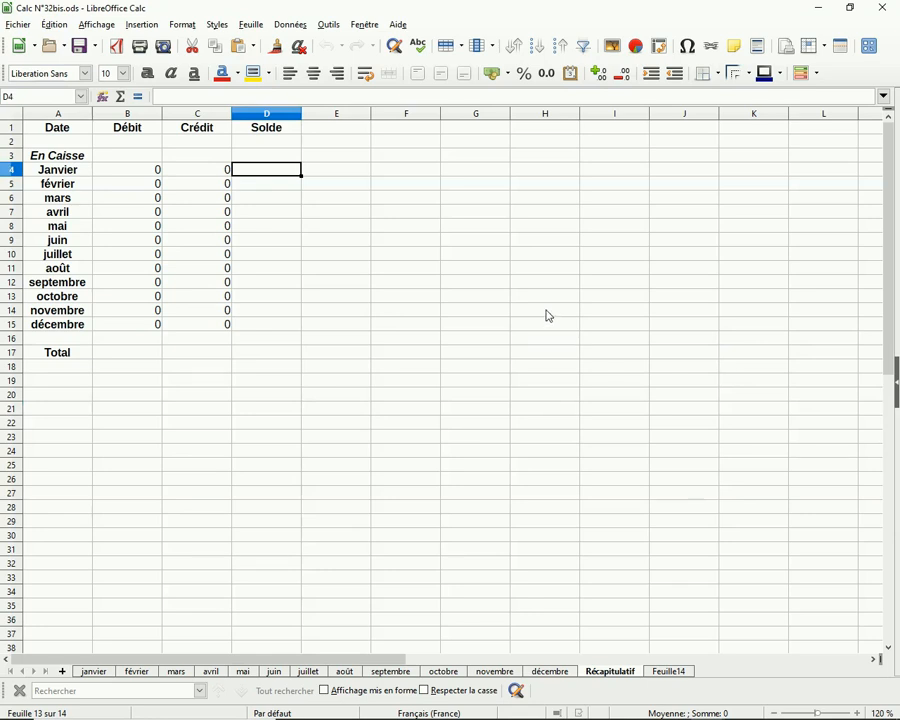
text(=)
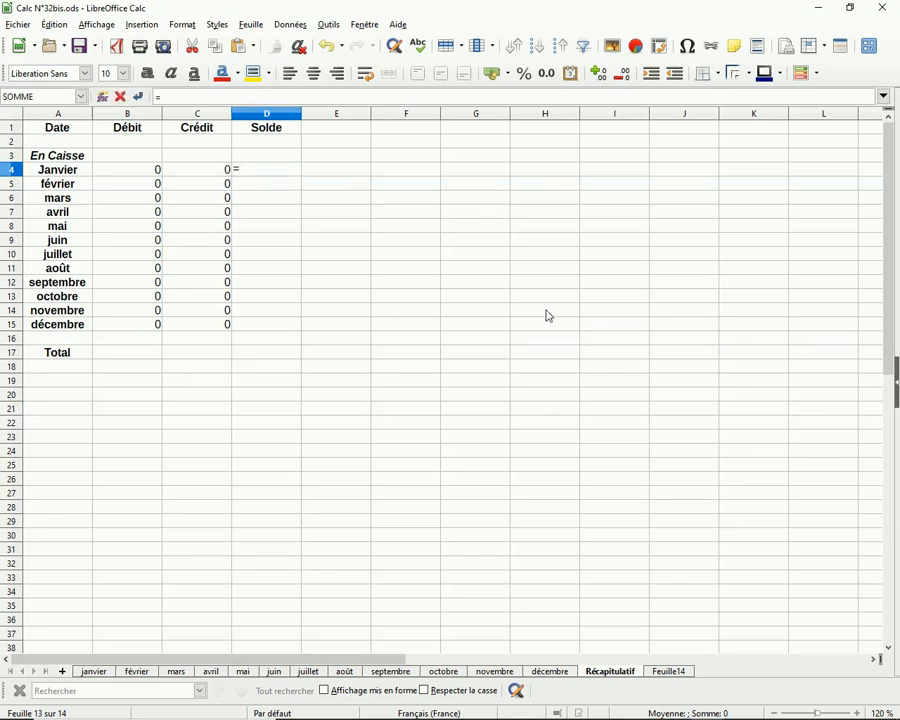
click(270, 157)
click(267, 171)
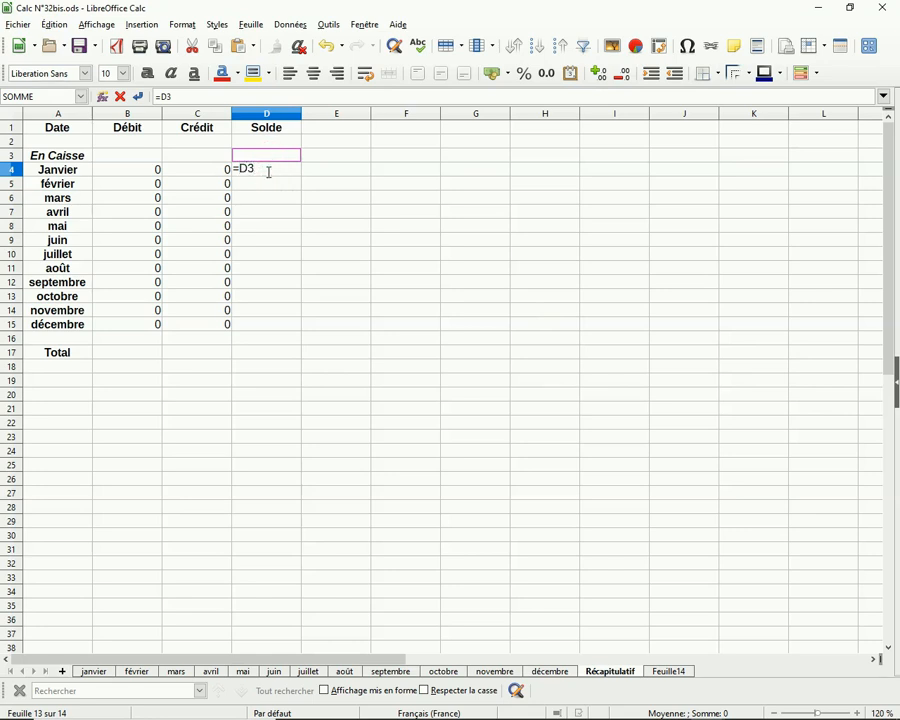
text(-)
click(148, 176)
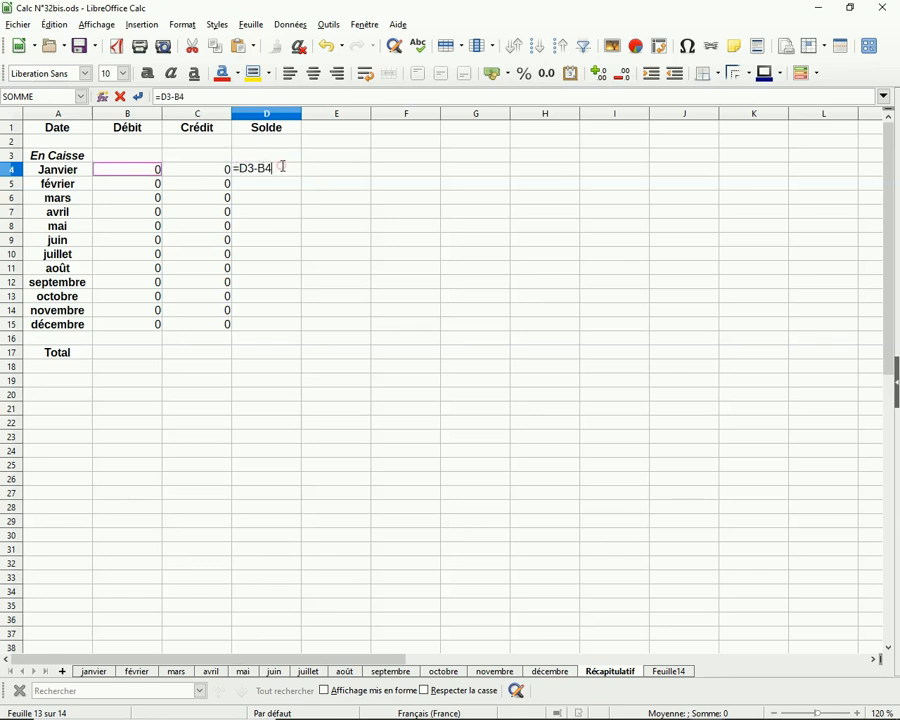
text(*)
key(Left)
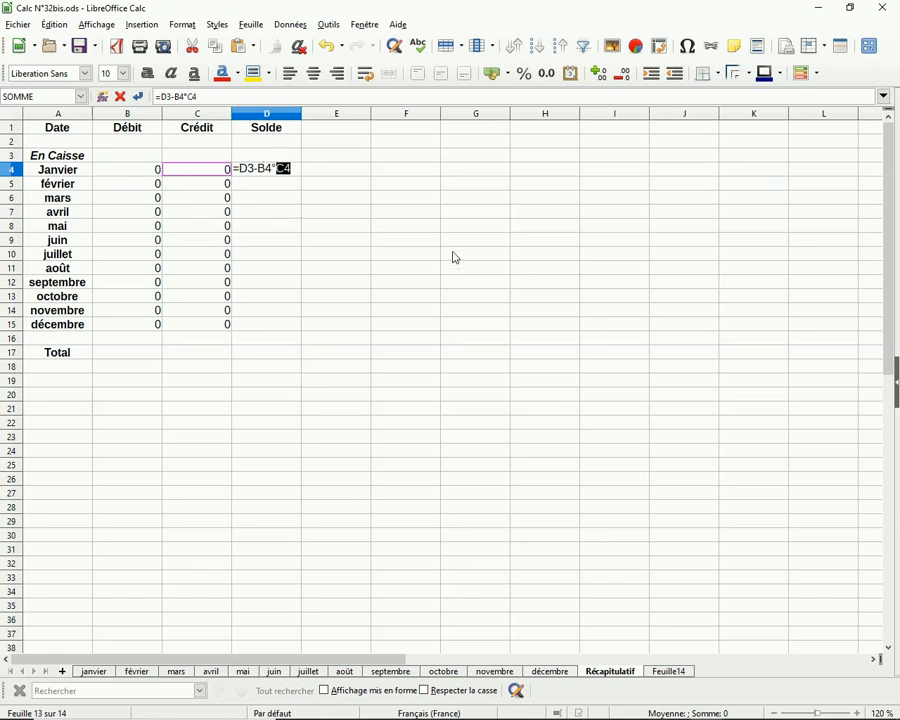
key(Return)
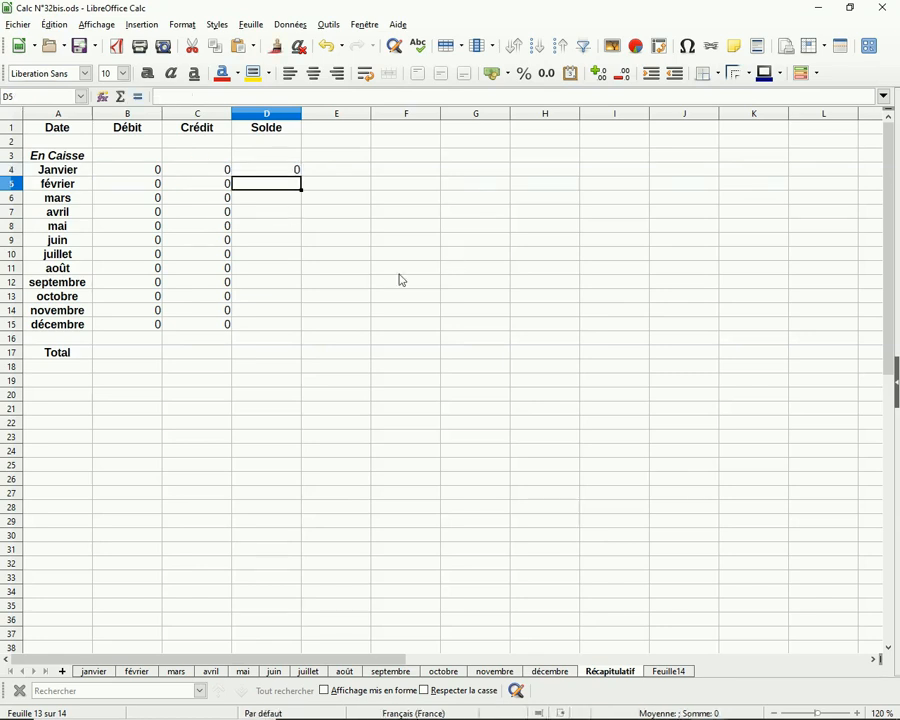
click(283, 173)
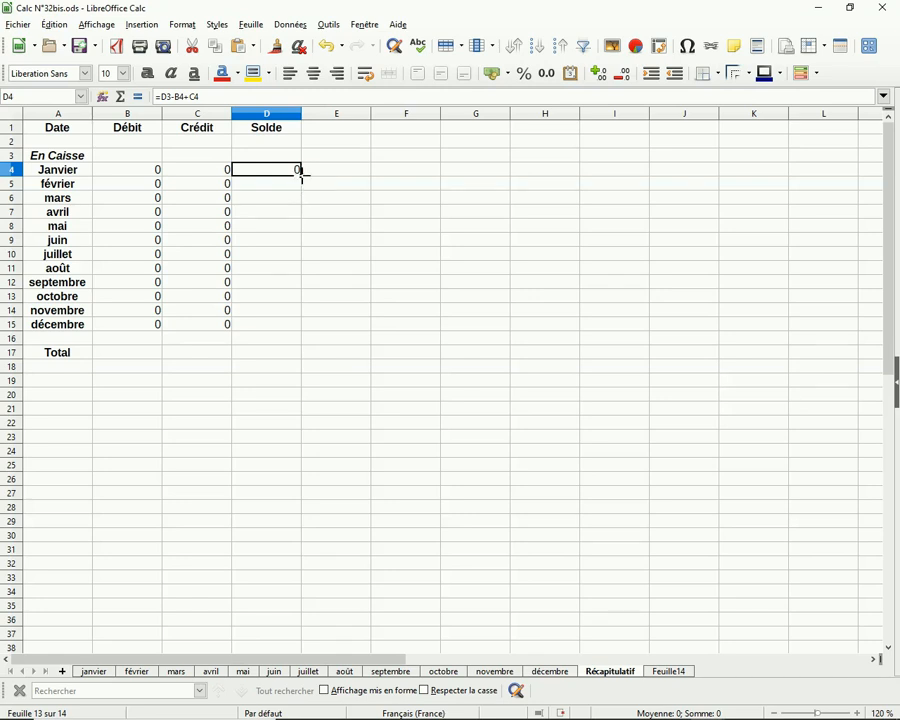
drag(303, 174, 303, 328)
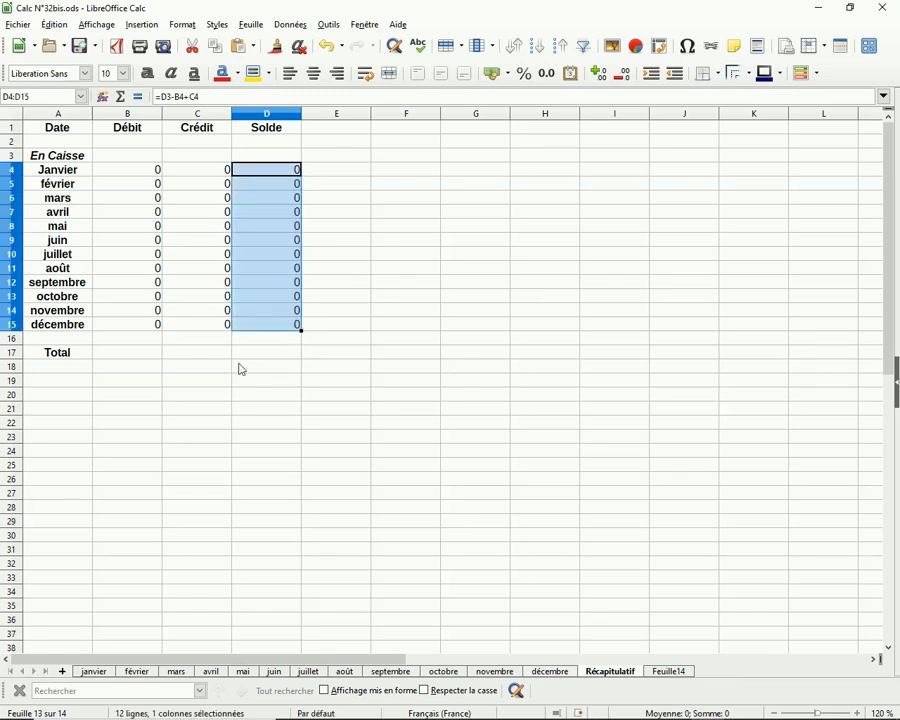
Total the Débit column in B17 with =SOMME(B4:B15) and copy the formula across to the Crédit total in C17
click(130, 354)
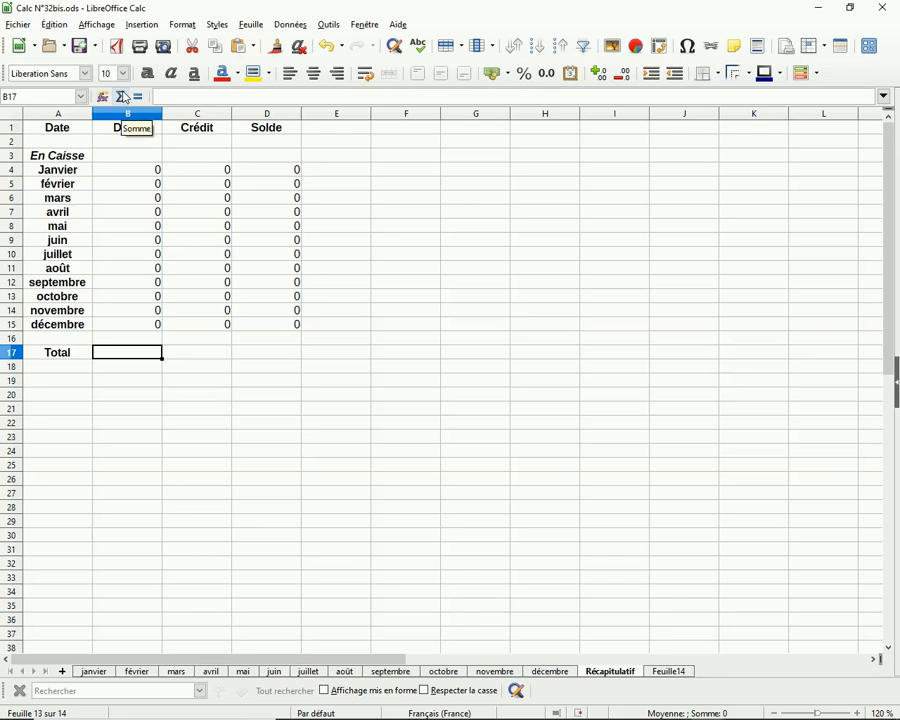
click(125, 97)
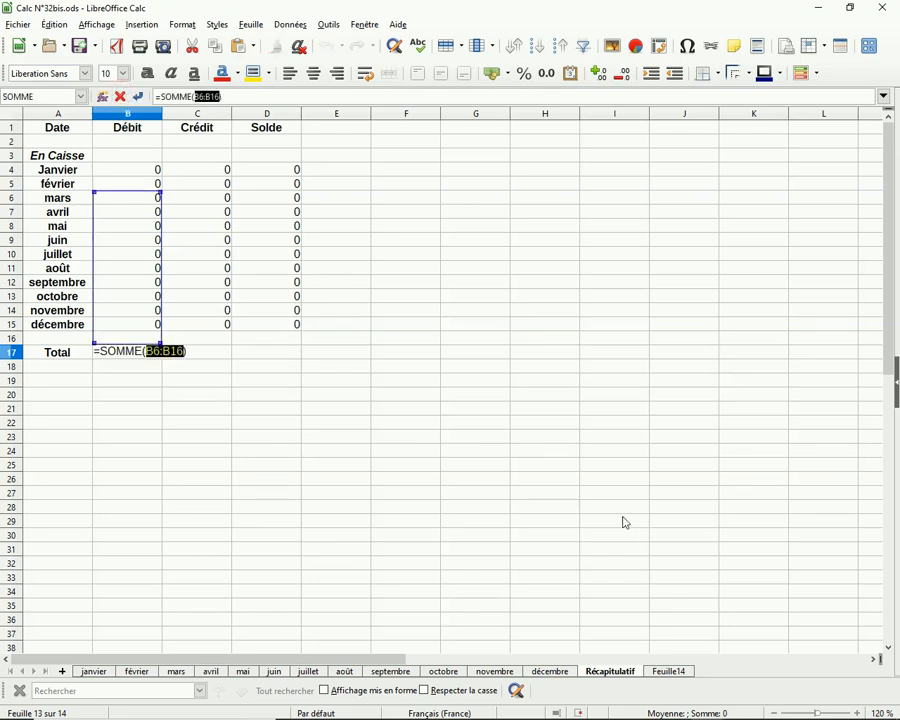
key(BackSpace)
click(125, 172)
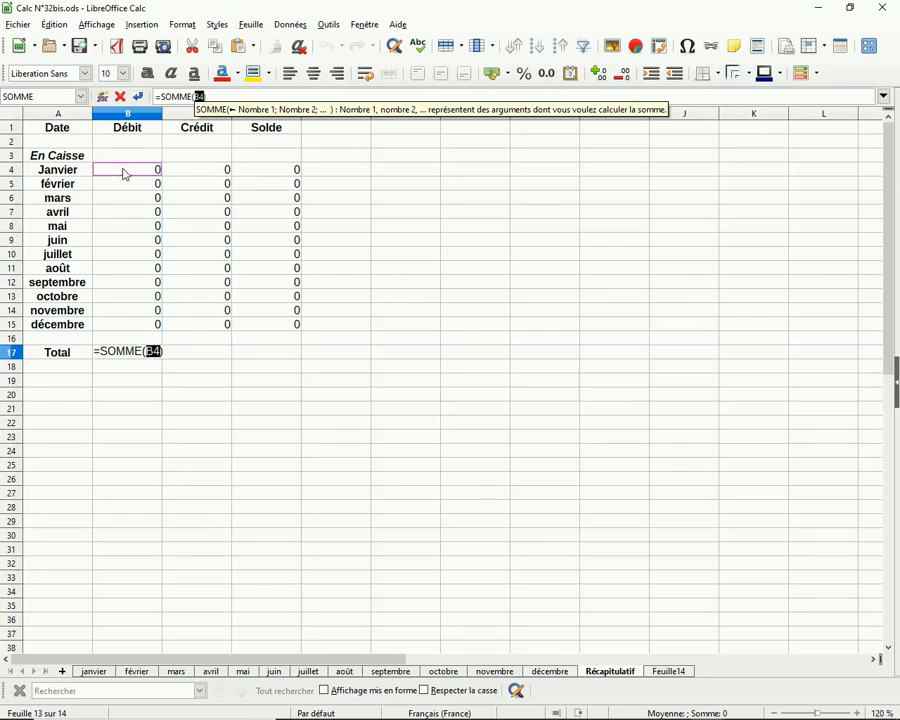
drag(124, 180, 120, 331)
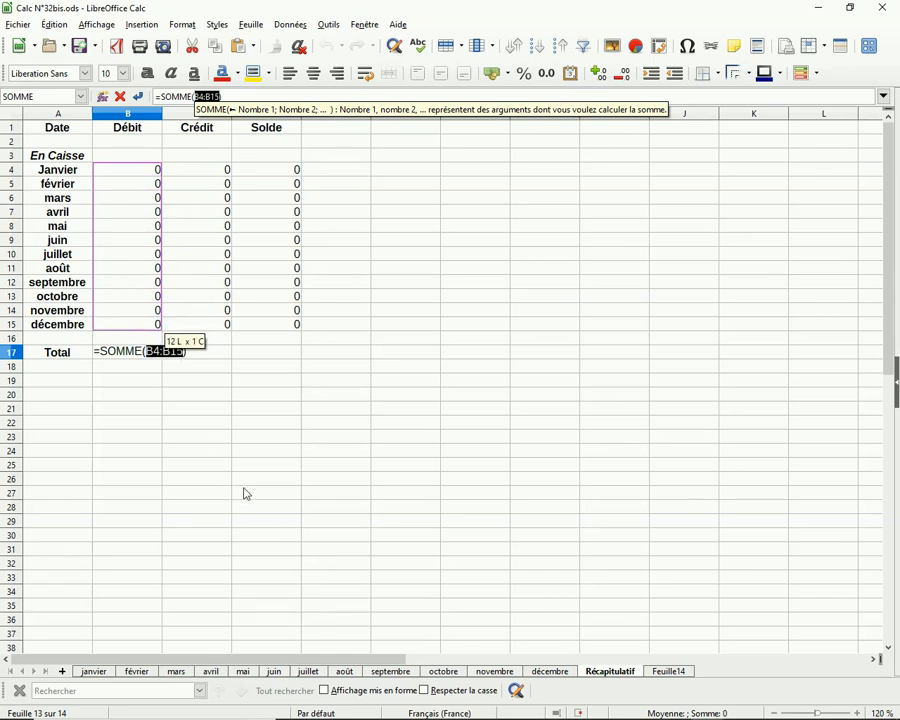
key(Return)
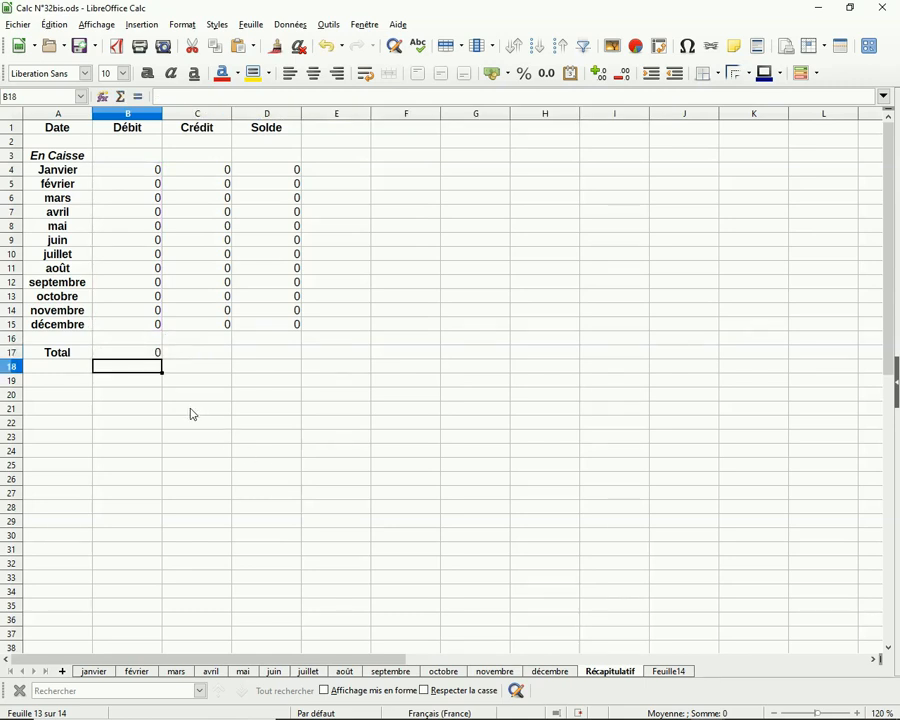
click(147, 357)
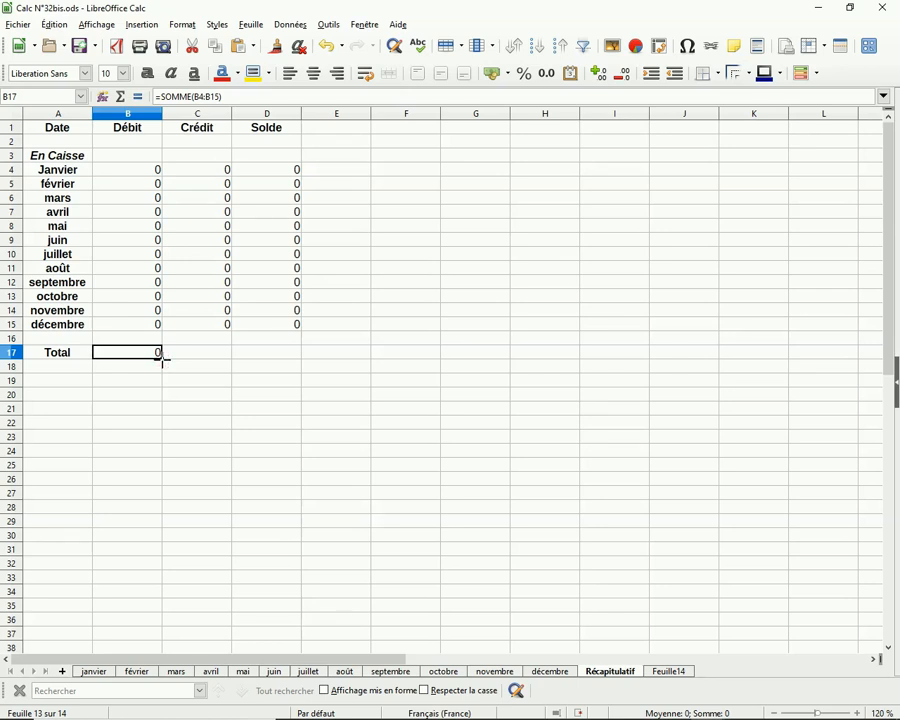
drag(163, 361, 221, 364)
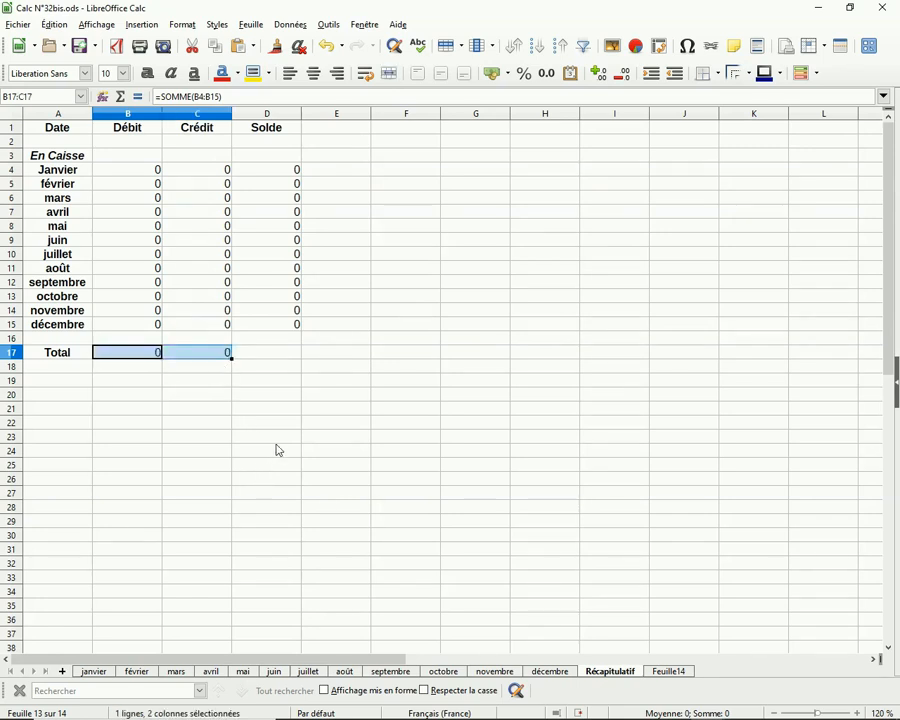
Enter the formula =D3-B17+C17 in D17 to calculate the overall Solde on the Total row
click(279, 355)
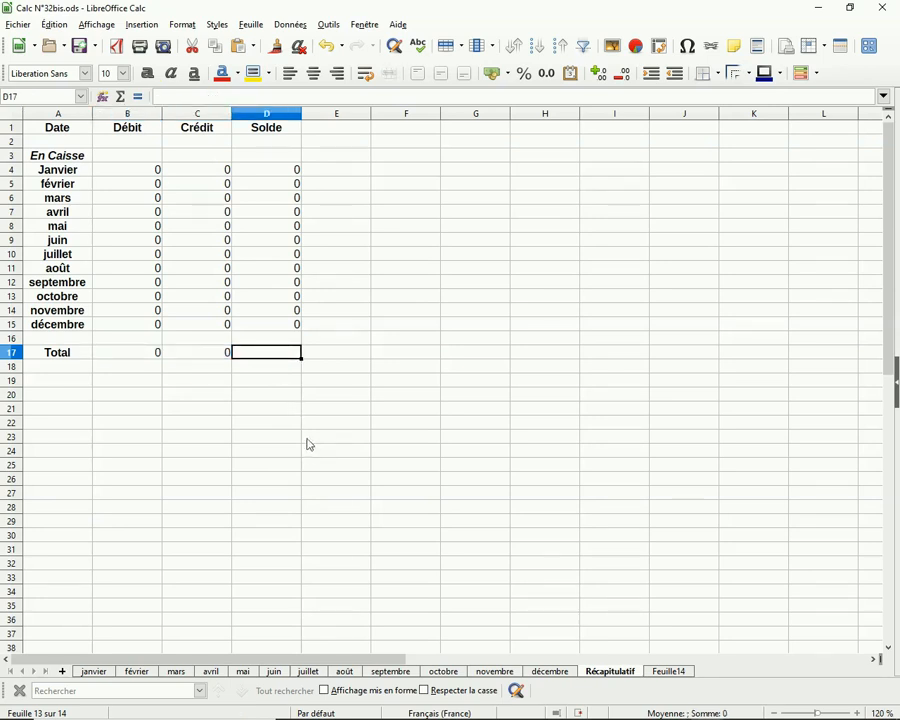
text(=)
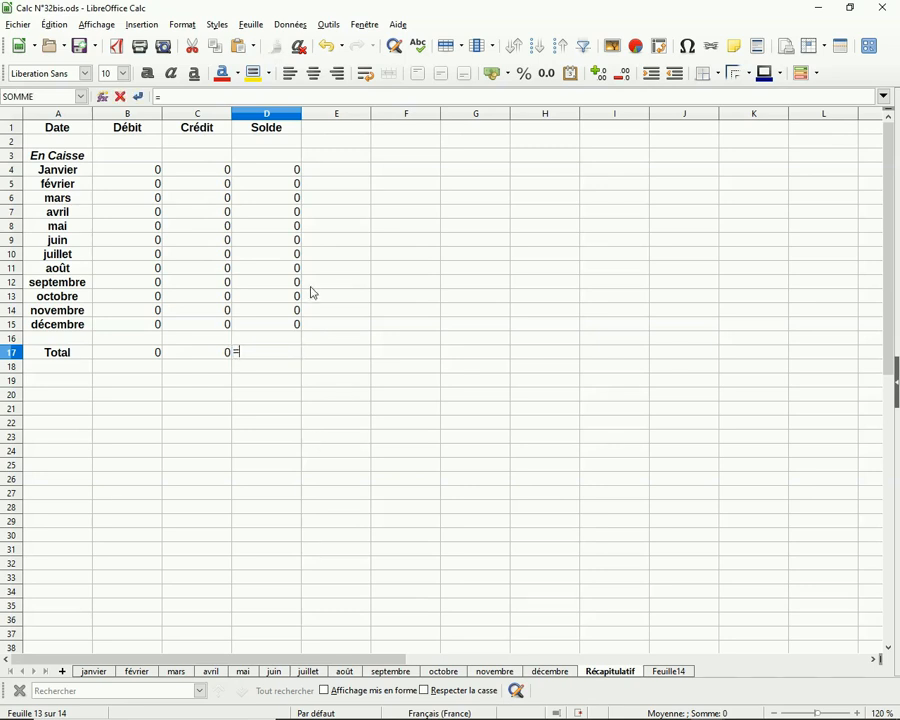
click(281, 157)
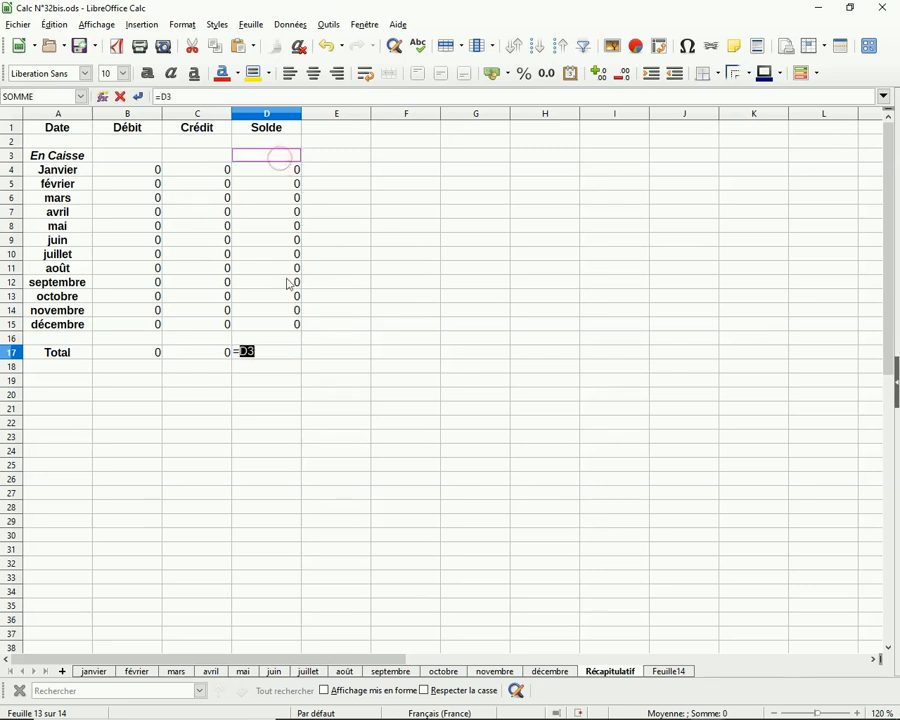
click(257, 353)
text(-)
click(145, 355)
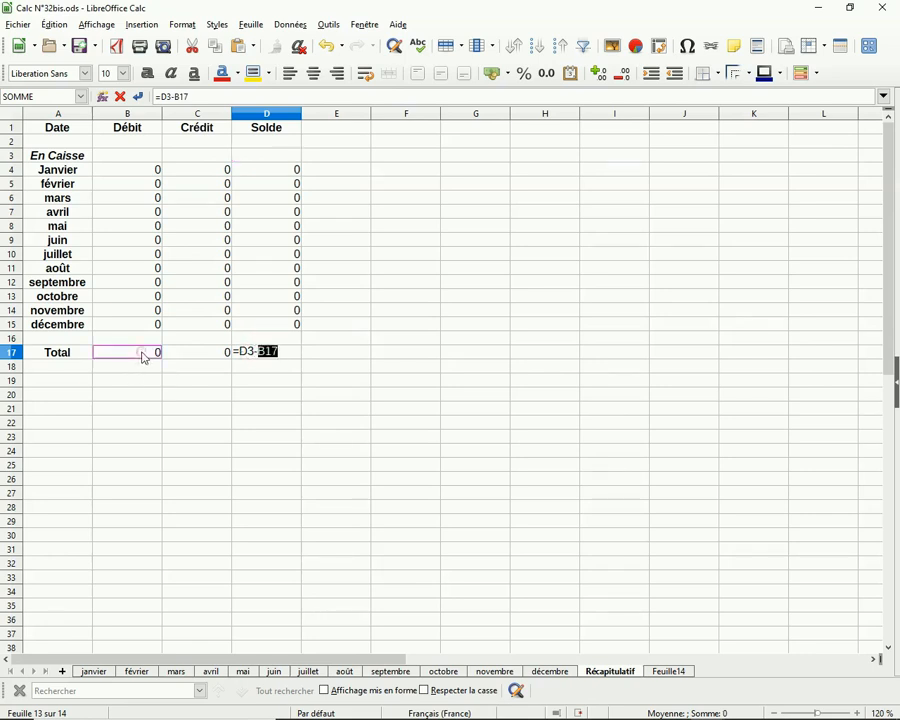
click(283, 349)
text(+)
click(191, 353)
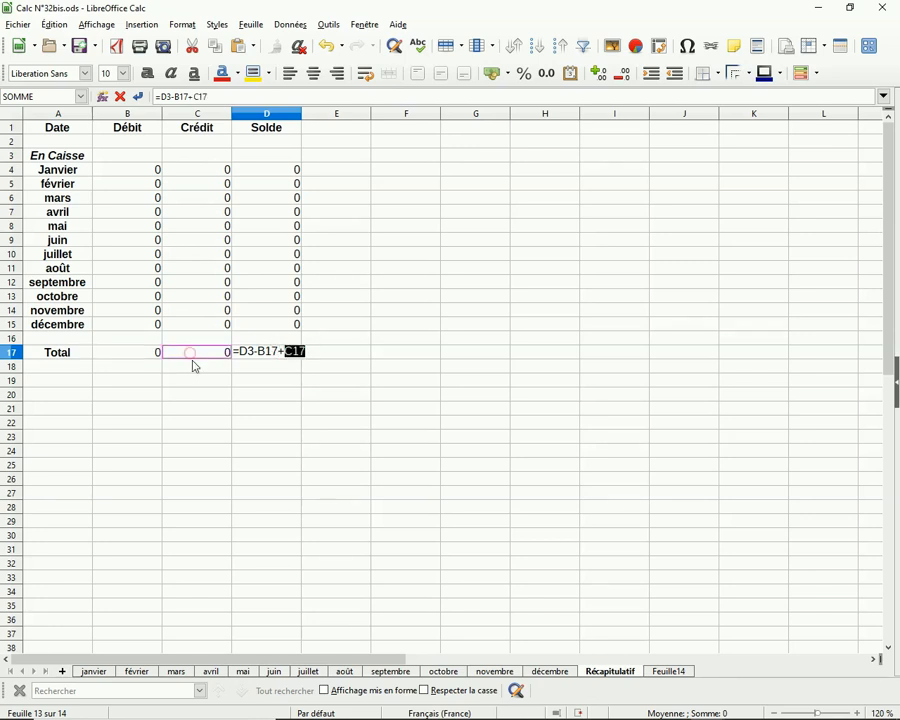
key(Return)
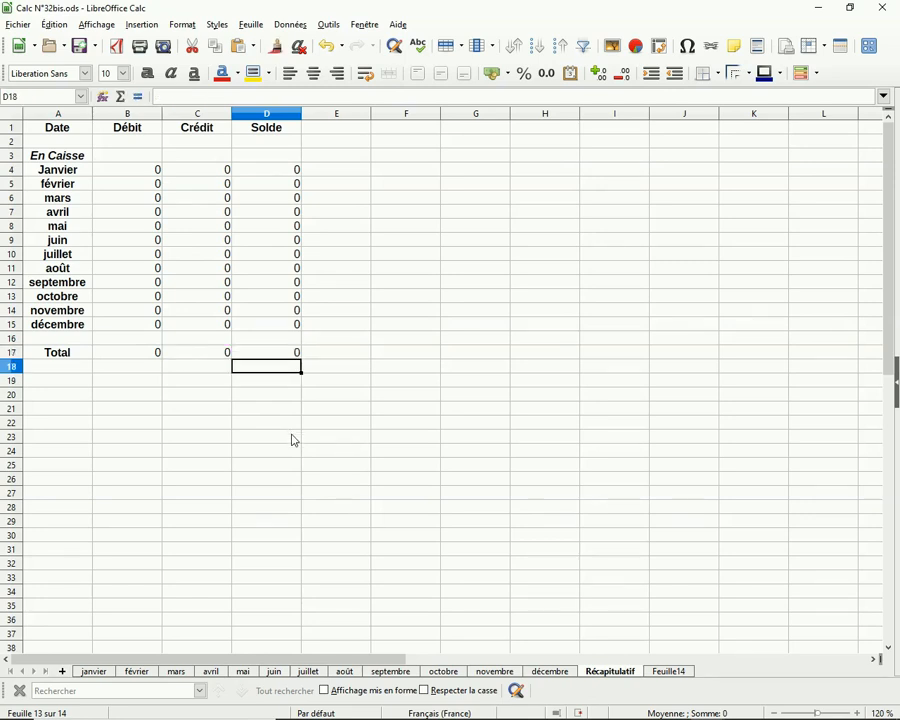
Make the December Solde in D15 and the total Solde in D17 bold, and minimize the spreadsheet window
click(291, 329)
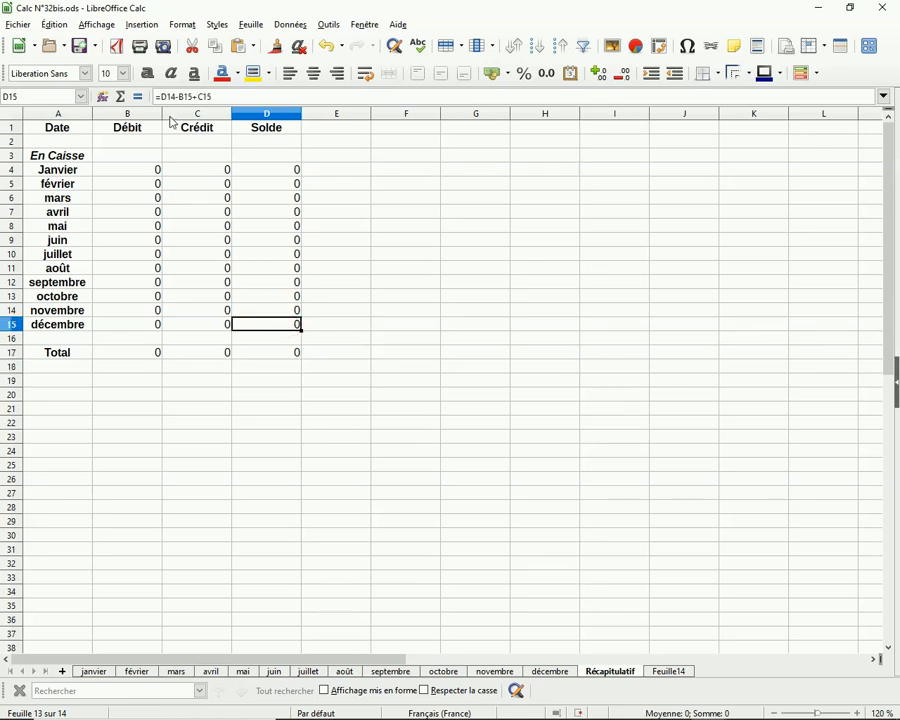
click(146, 75)
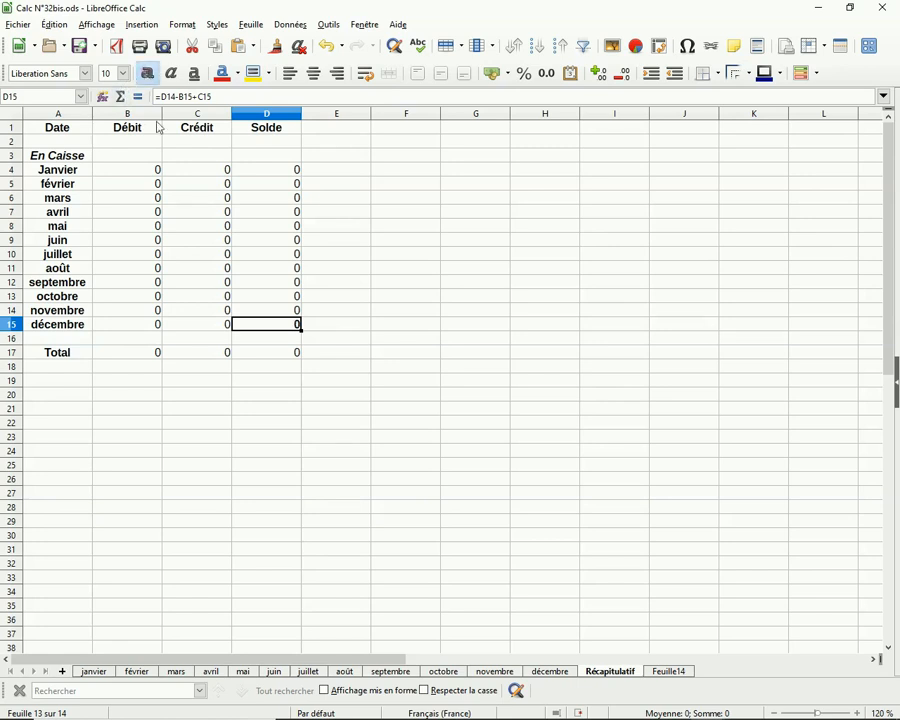
click(278, 353)
click(147, 75)
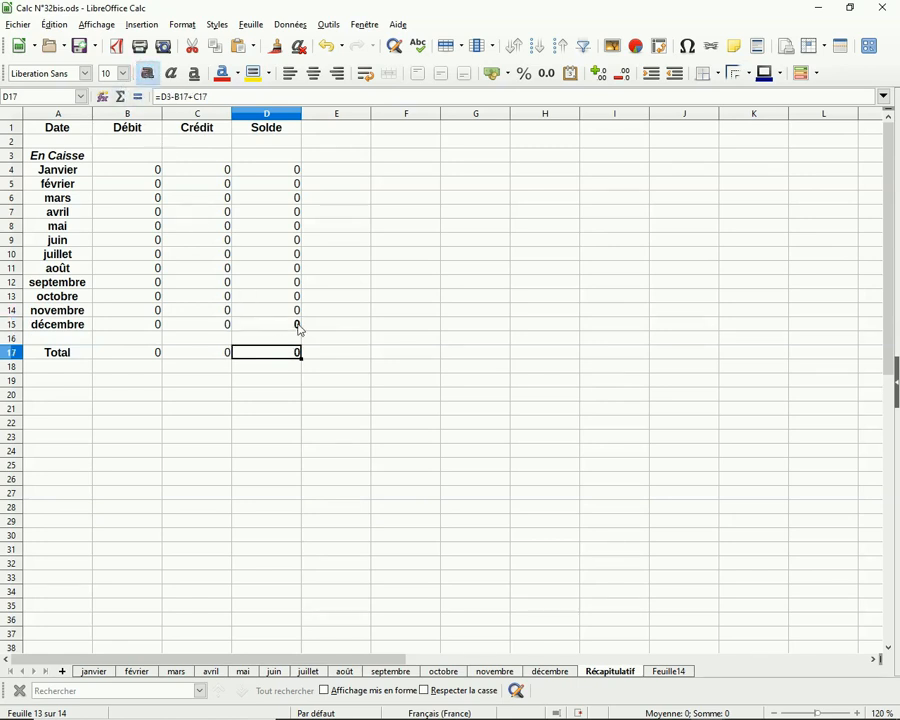
click(333, 384)
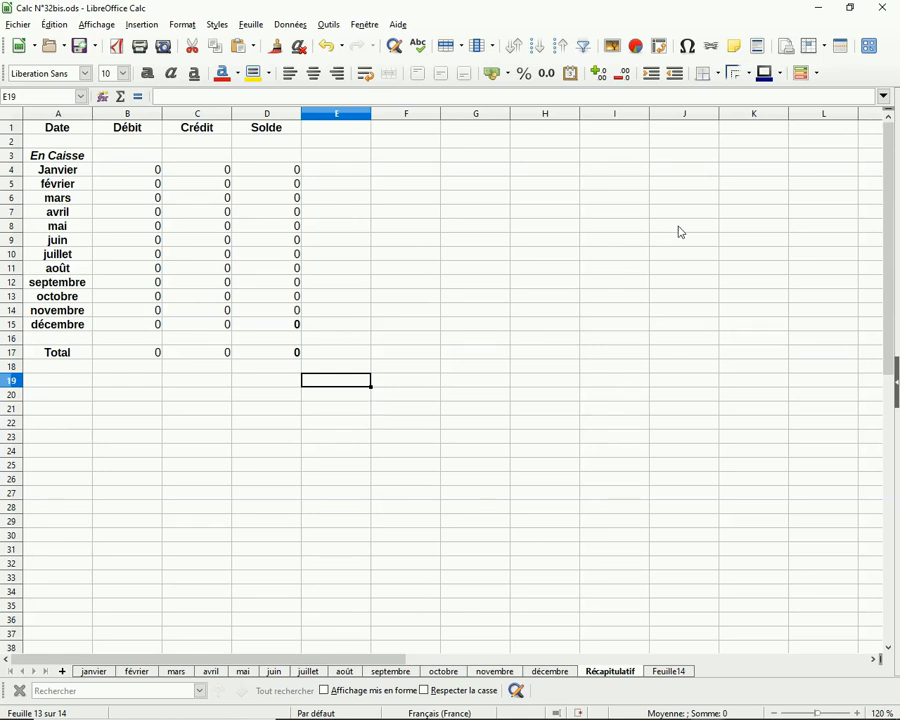
click(822, 9)
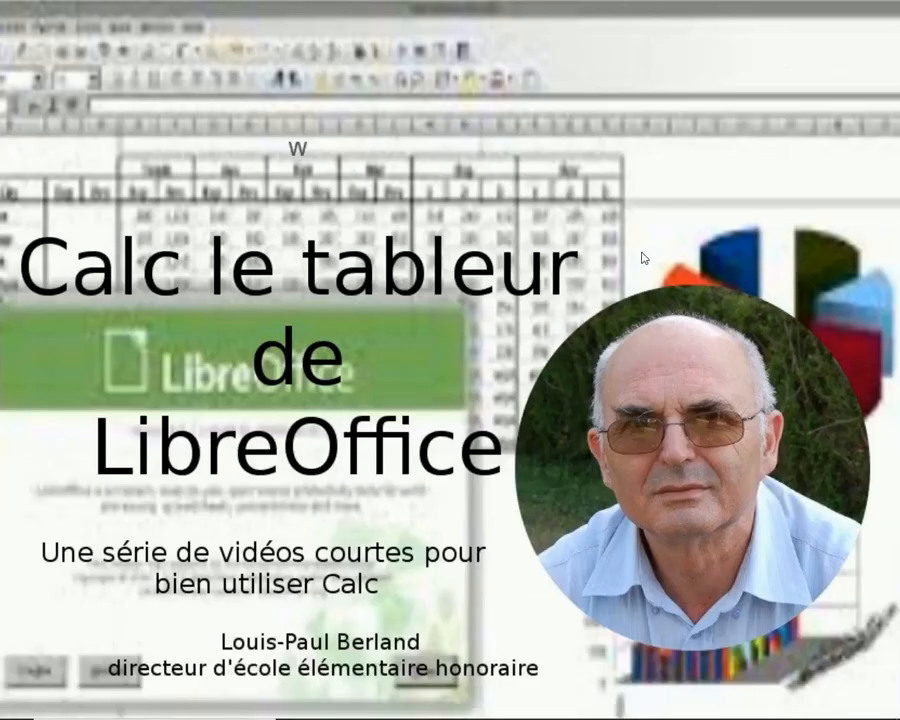